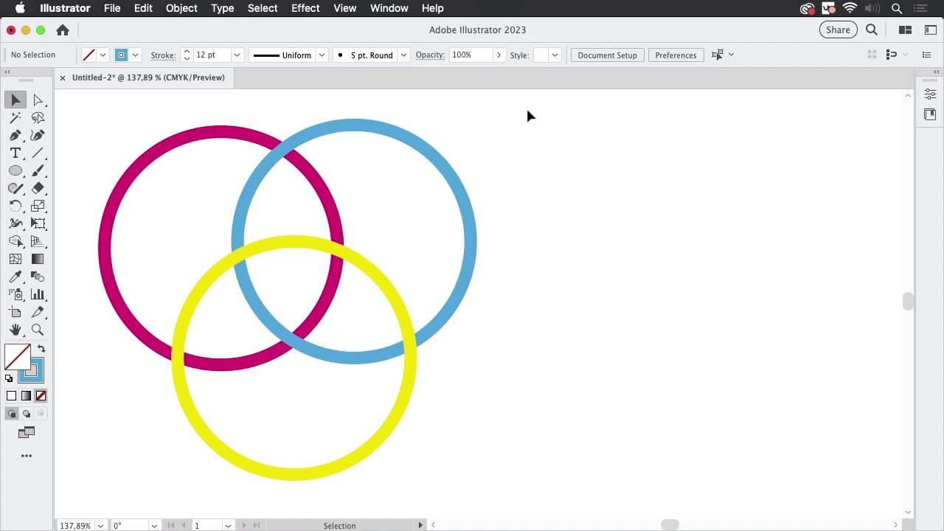
- Marquee-select the three rings and make them an Intertwine object via Object > Intertwine > Make
left_click_drag(479, 197, 129, 474)
left_click_drag(79, 490, 79, 491)
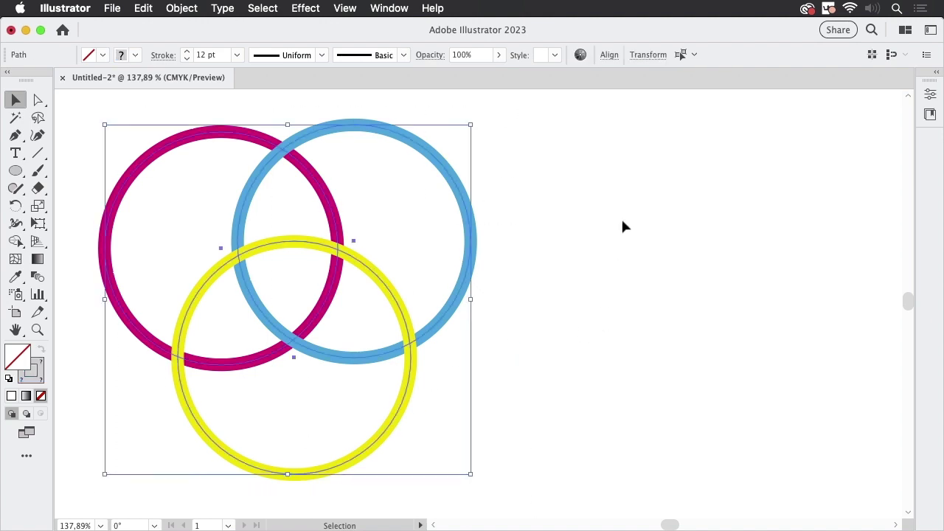
left_click(184, 9)
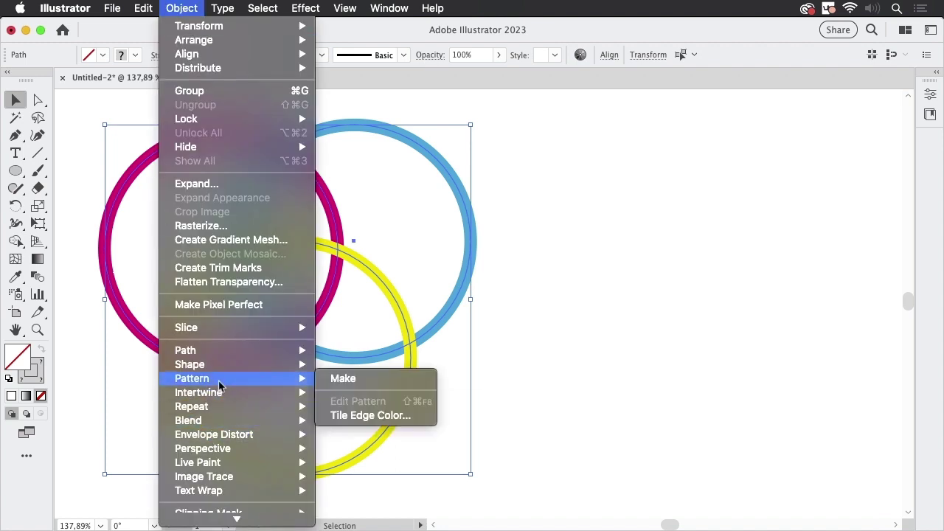
mouse_move(198, 392)
left_click(340, 392)
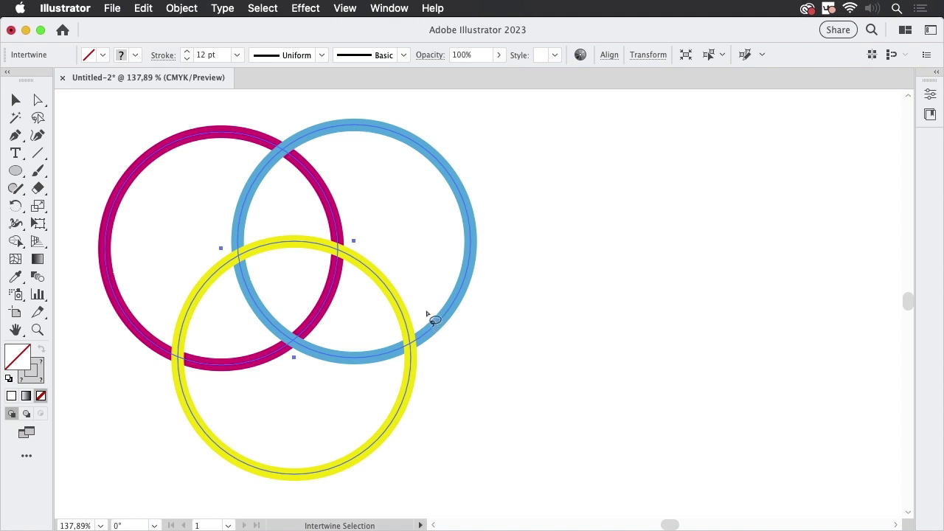
- Swap the stacking at the blue/yellow, magenta/blue and magenta/yellow ring crossings
mouse_move(422, 313)
left_mouse_down()
mouse_move(374, 348)
mouse_move(428, 317)
left_mouse_up()
mouse_move(291, 309)
left_mouse_down()
mouse_move(325, 325)
mouse_move(292, 311)
left_mouse_up()
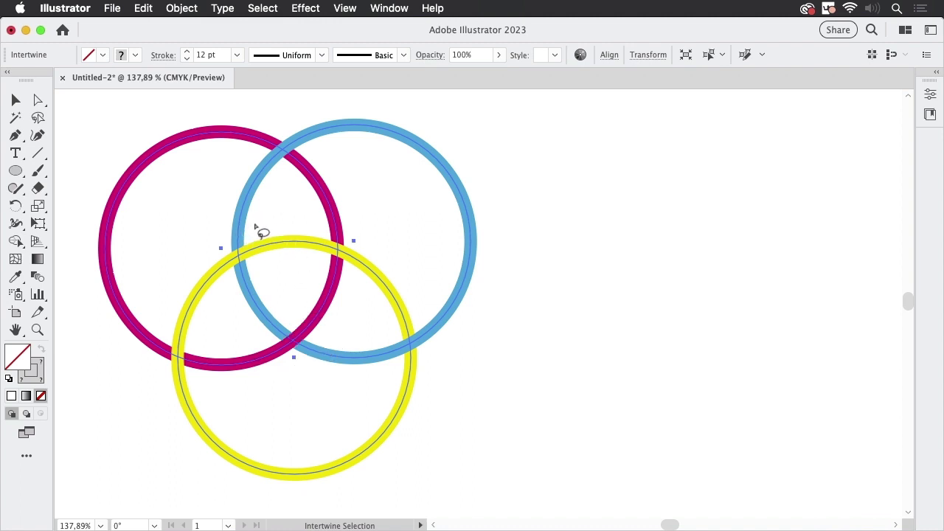
mouse_move(256, 224)
left_mouse_down()
mouse_move(221, 292)
mouse_move(270, 238)
left_mouse_up()
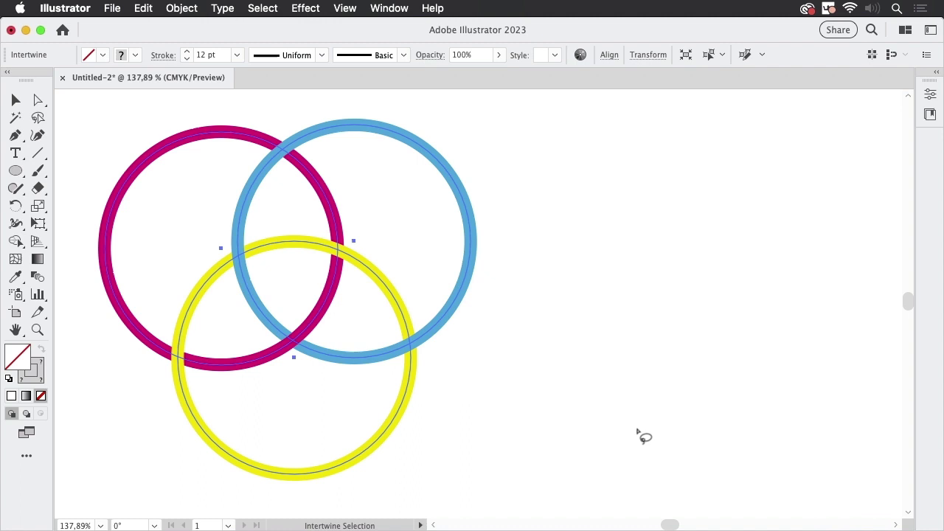
- Switch to the Inkscape drawing of red, teal and navy overlapping rings
left_click(614, 509)
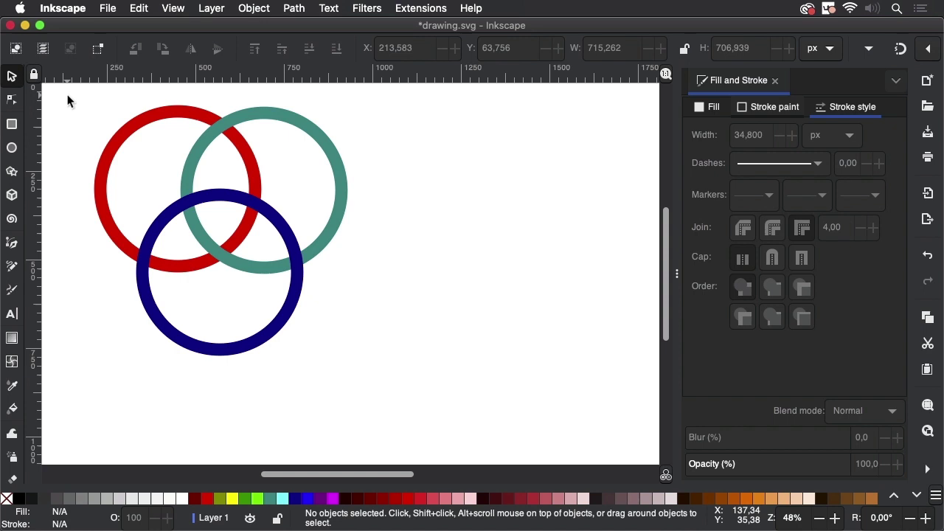
- Group the three selected rings into one object and bring up the Path Effects panel
left_click_drag(67, 96, 407, 379)
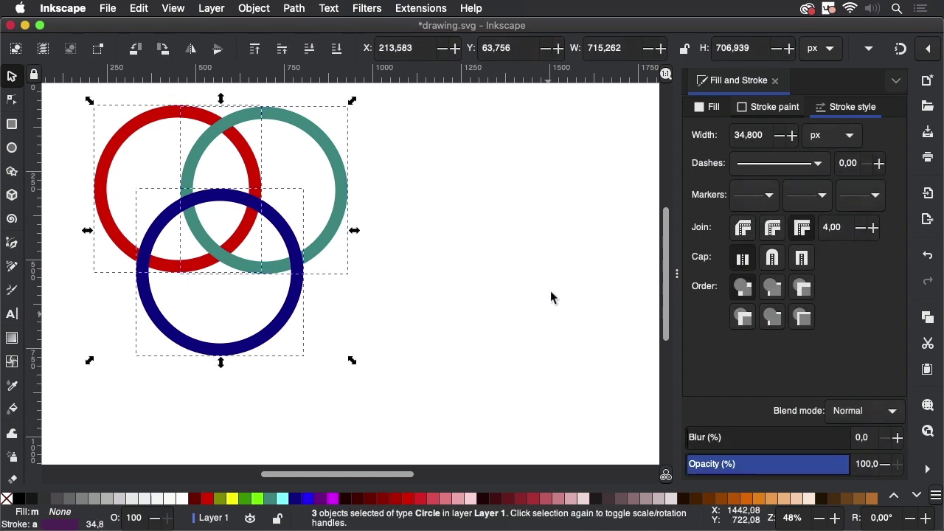
left_click(262, 13)
left_click(273, 122)
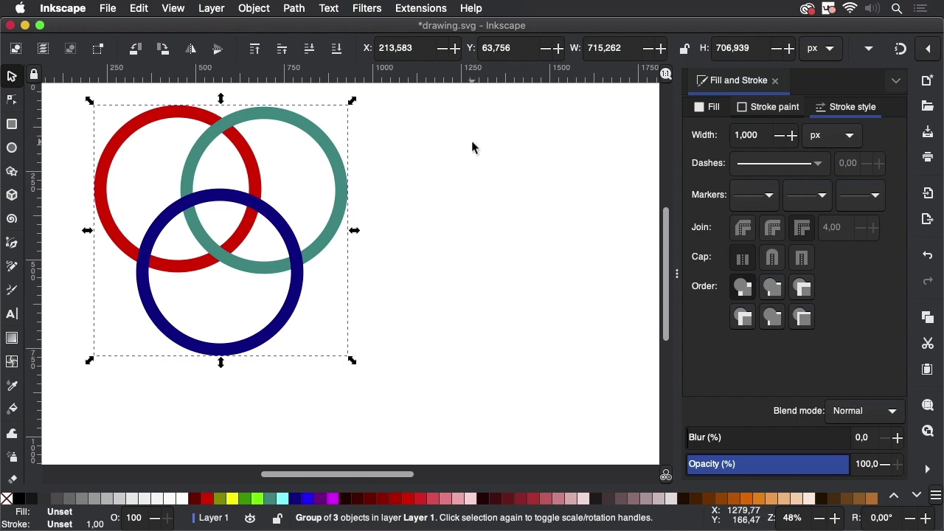
left_click(295, 8)
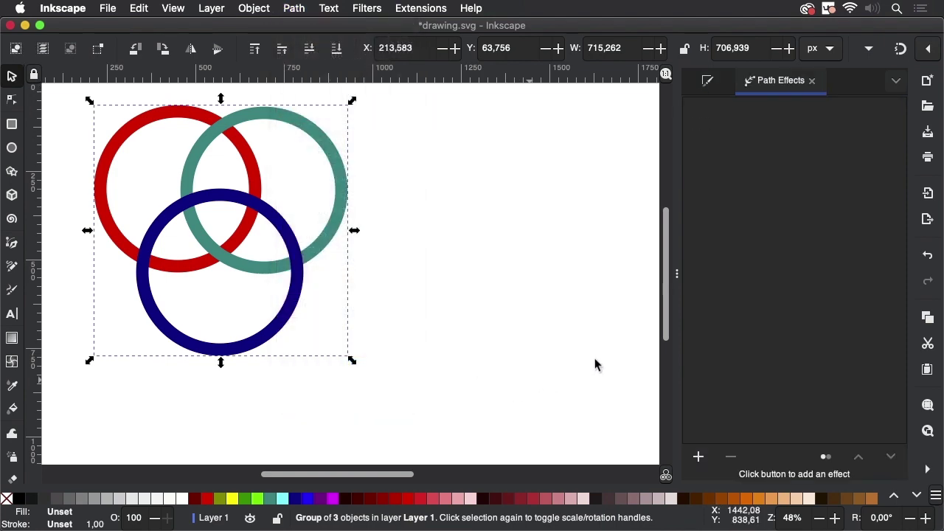
- Add the Knot path effect to the ring group
left_click(698, 458)
scroll(770, 328, "down", 3)
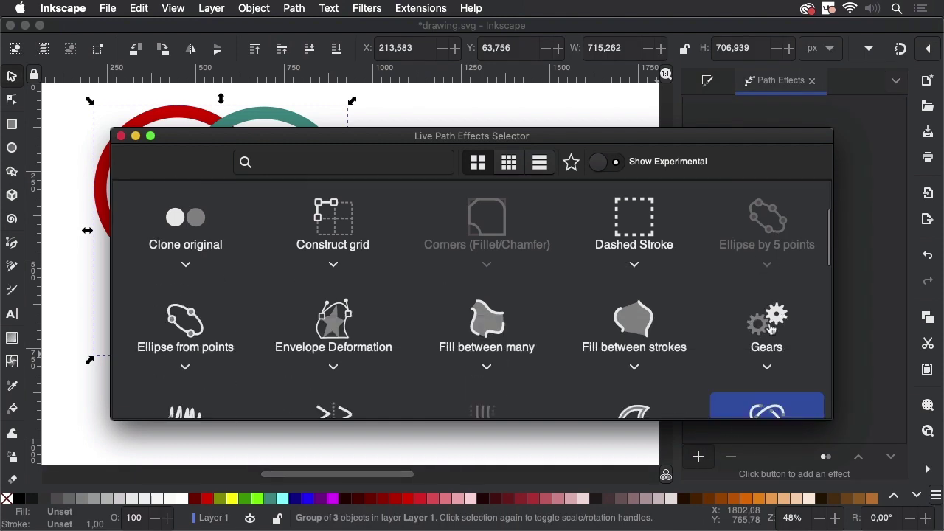
scroll(770, 328, "down", 3)
scroll(771, 328, "down", 2)
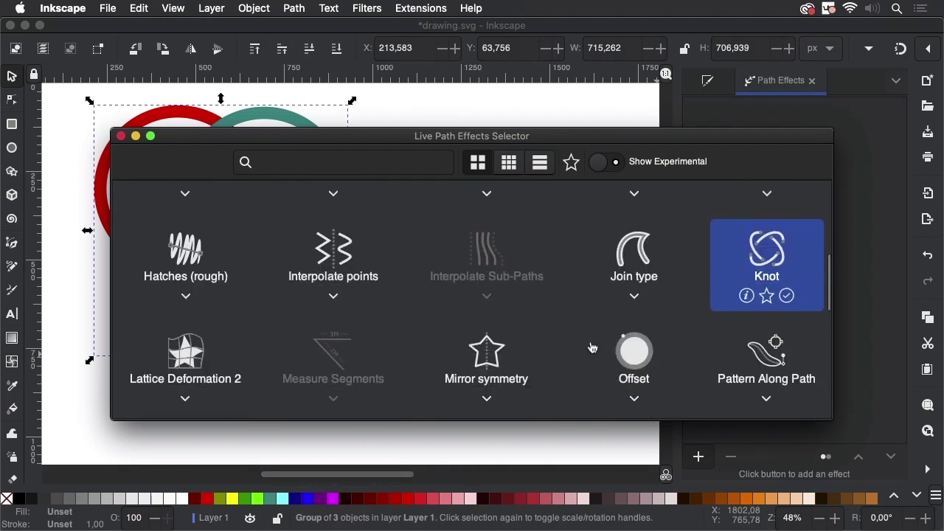
left_click(766, 256)
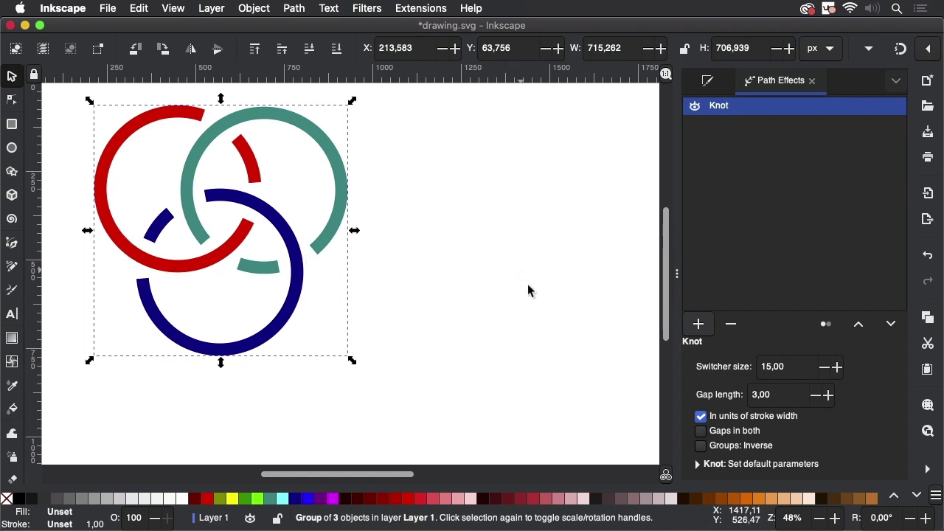
- Change the Knot gap length to 1, then to 2, and deselect
double_click(777, 394)
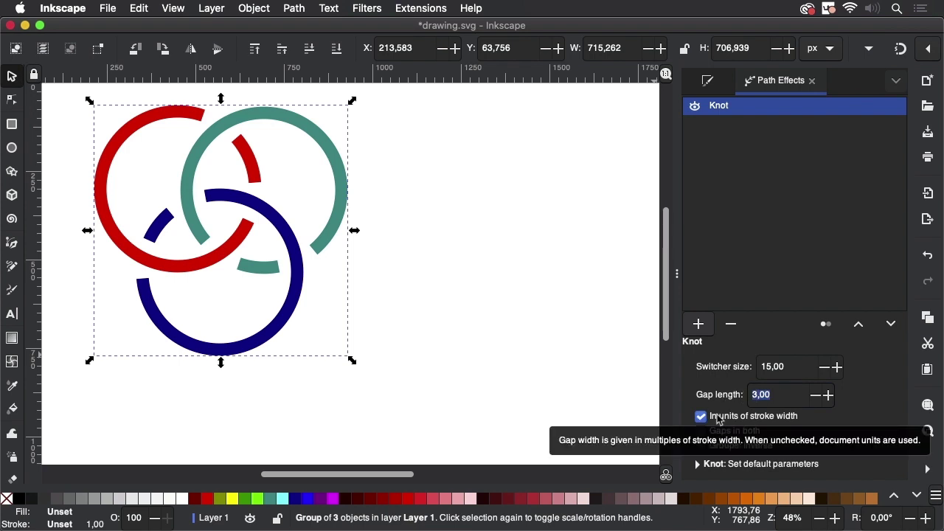
type("1")
key("Return")
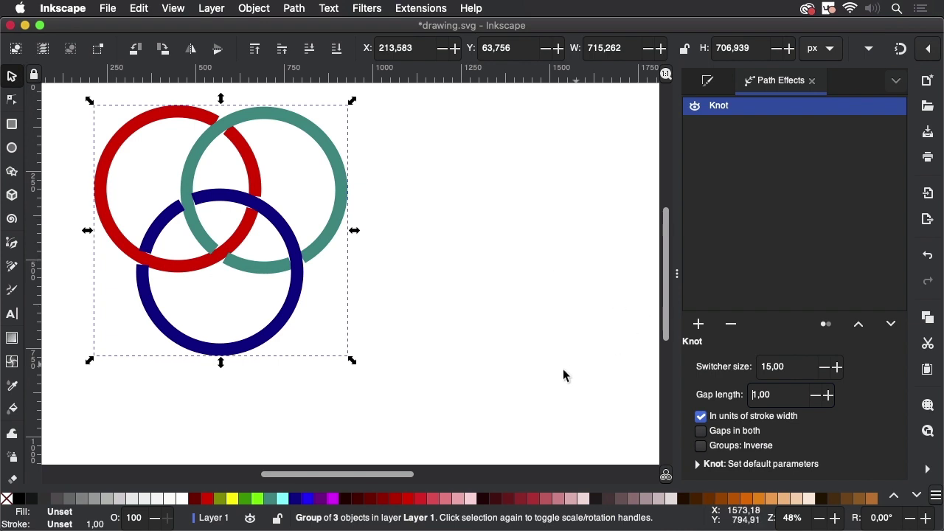
left_click(726, 394)
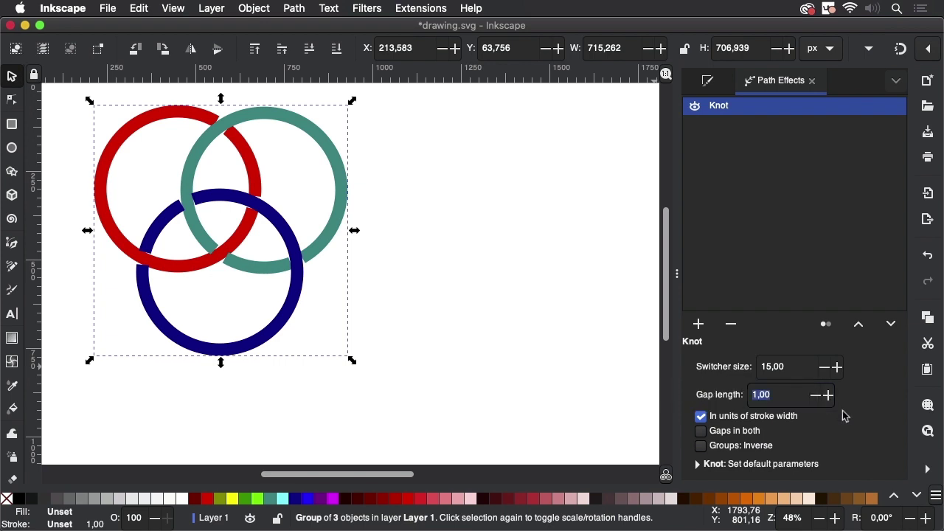
type("2")
key("Return")
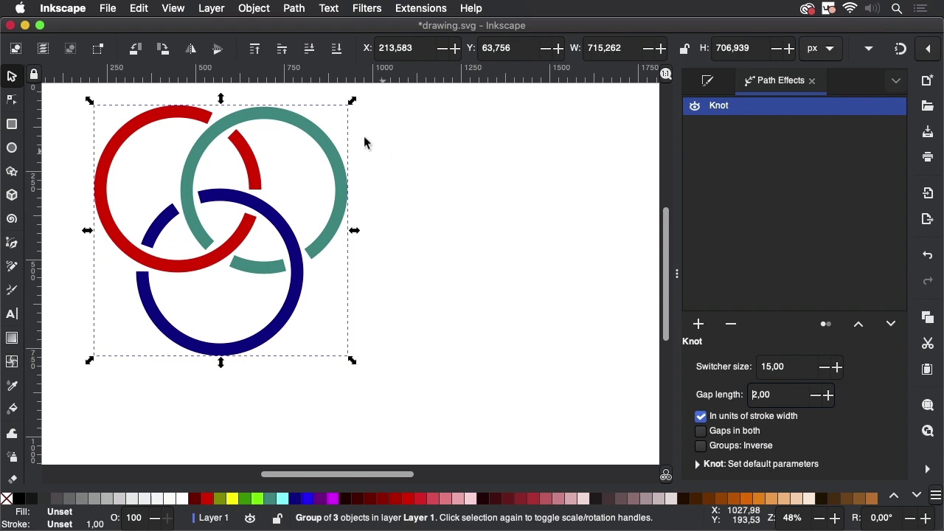
key("Escape")
- Give the teal ring round stroke caps and nudge it slightly up and left
left_click(325, 141, "ctrl")
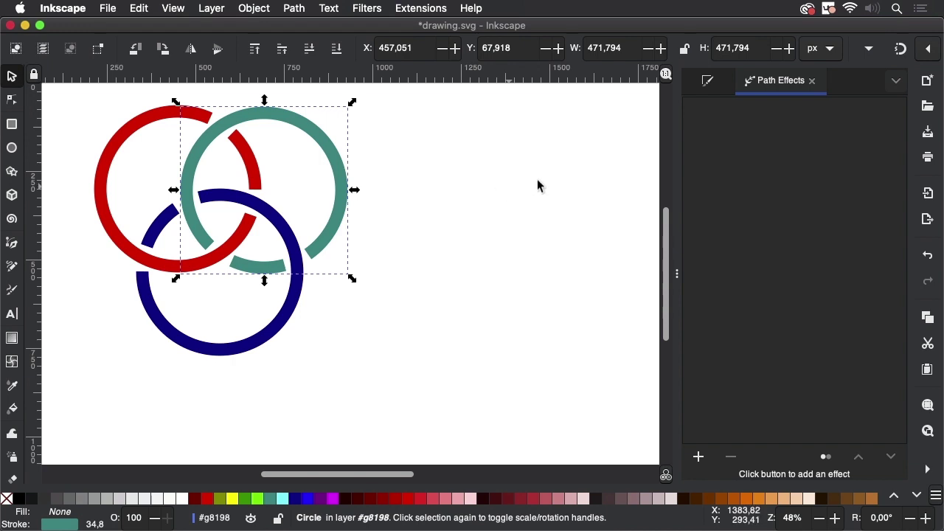
left_click(709, 83)
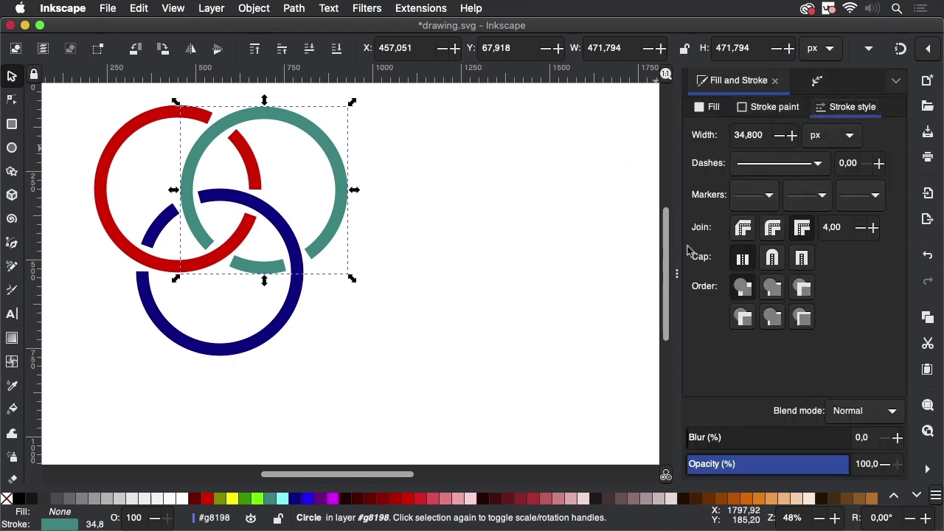
left_click(772, 259)
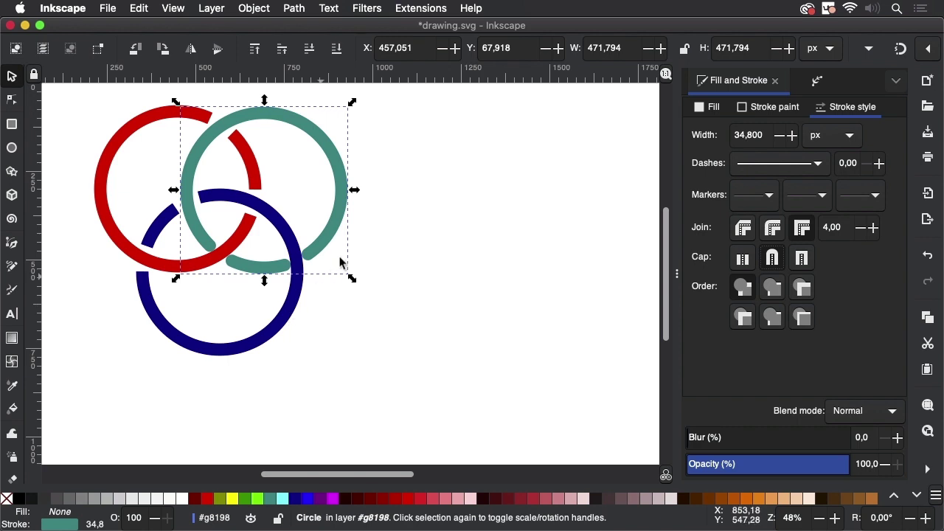
mouse_move(333, 231)
left_mouse_down()
mouse_move(332, 273)
mouse_move(329, 215)
mouse_move(322, 261)
mouse_move(344, 227)
left_mouse_up()
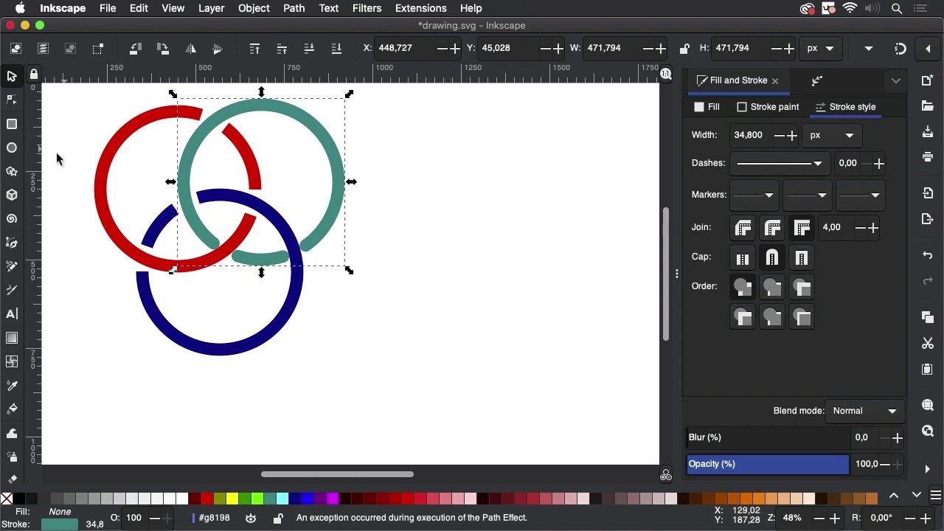
- Draw a fourth ring in the group, move it to overlap the navy ring, then reselect the group
left_click(12, 147)
mouse_move(214, 293)
left_mouse_down()
mouse_move(341, 398)
mouse_move(304, 361)
left_mouse_up()
left_click(12, 76)
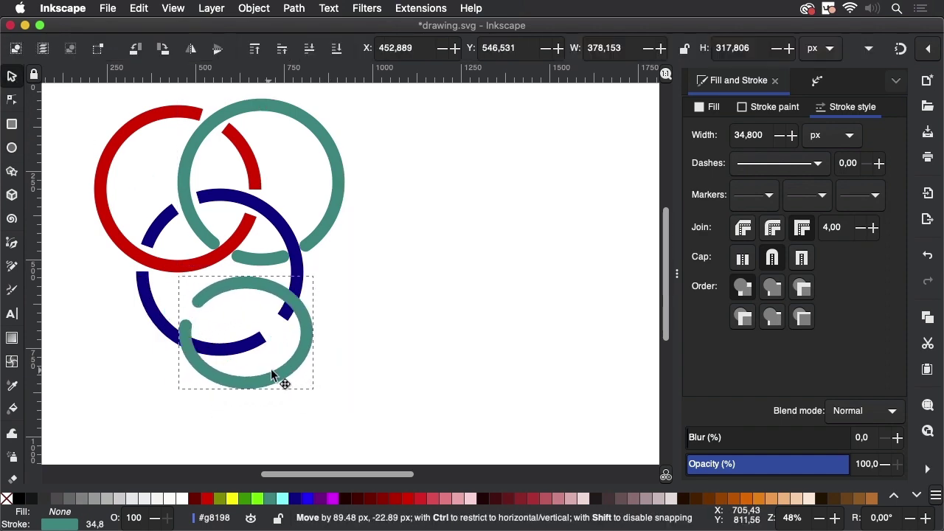
mouse_move(349, 337)
left_mouse_down()
mouse_move(379, 274)
mouse_move(348, 362)
mouse_move(316, 375)
left_mouse_up()
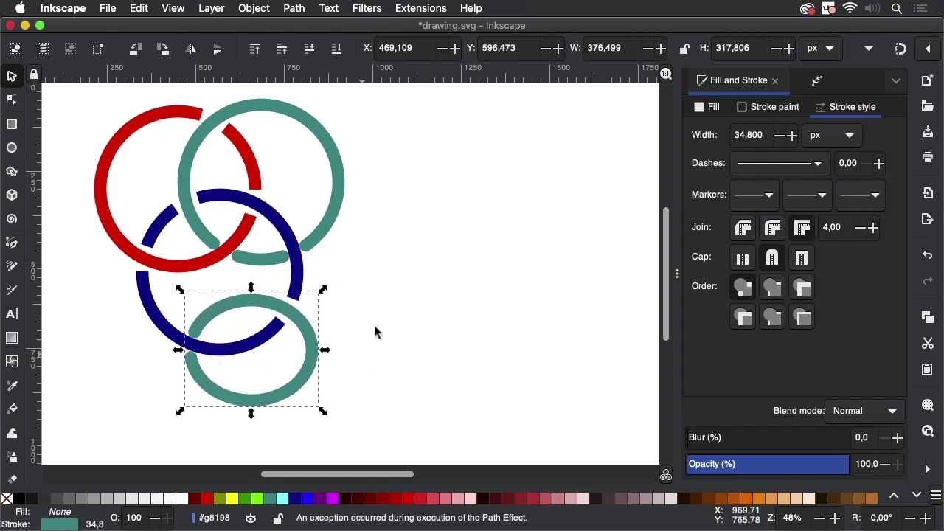
left_click(440, 236)
left_click(341, 218)
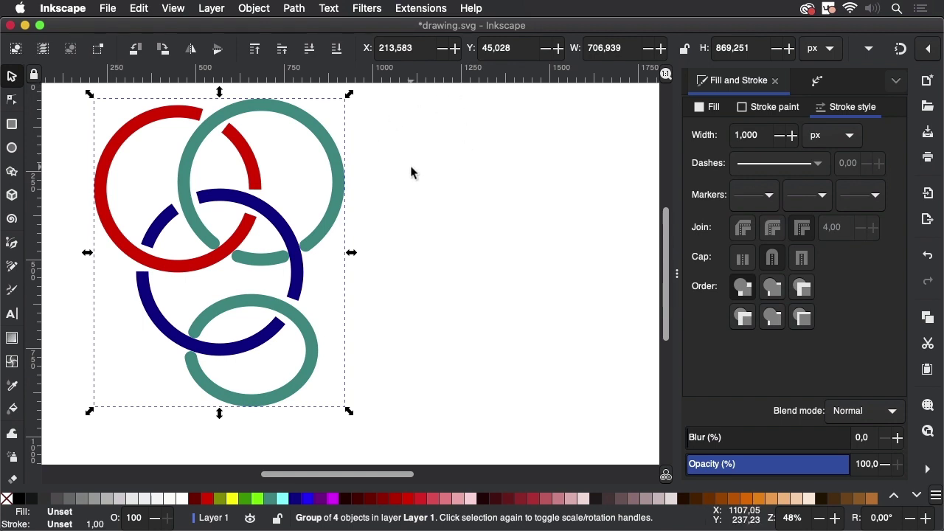
- Toggle the red/teal crossing with the Node tool so teal passes over red
left_click(12, 101)
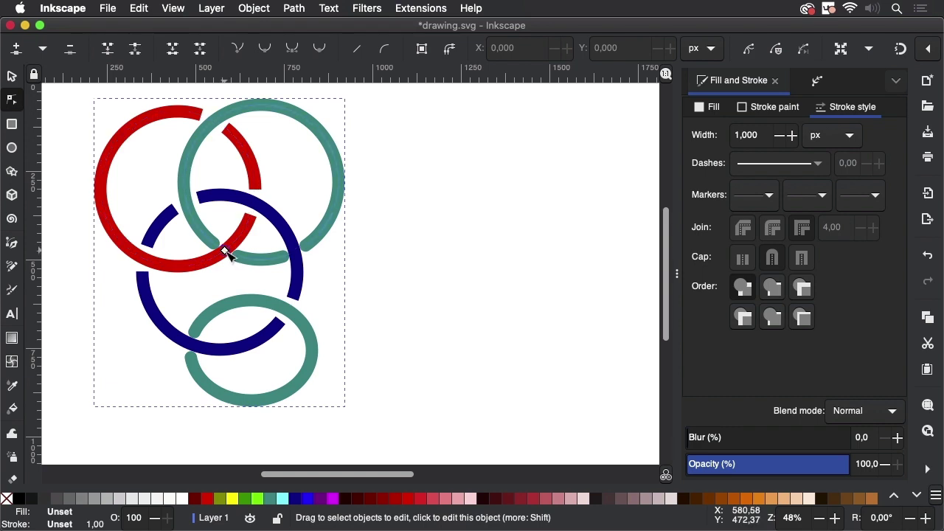
left_click(224, 251)
left_click(225, 251)
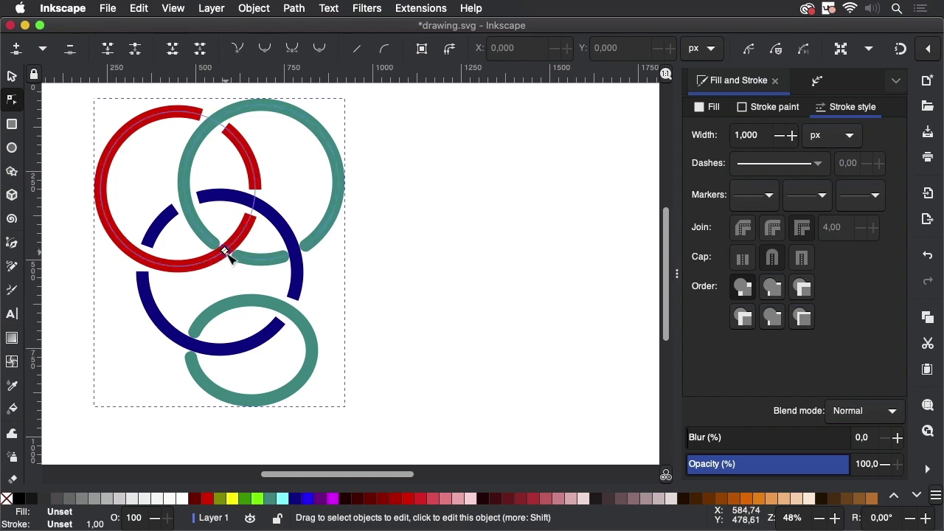
left_click(225, 251)
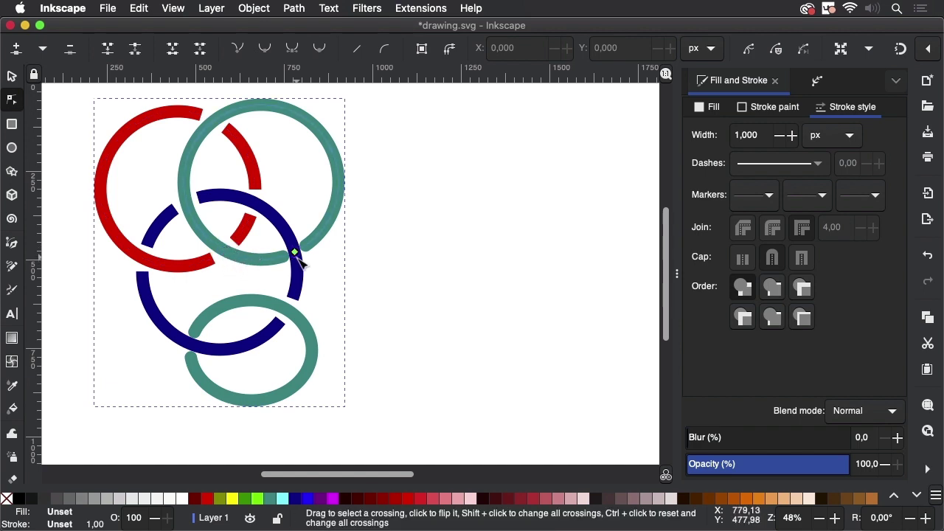
- Flip the blue/teal crossings so the strands alternate over and under
left_click(298, 255)
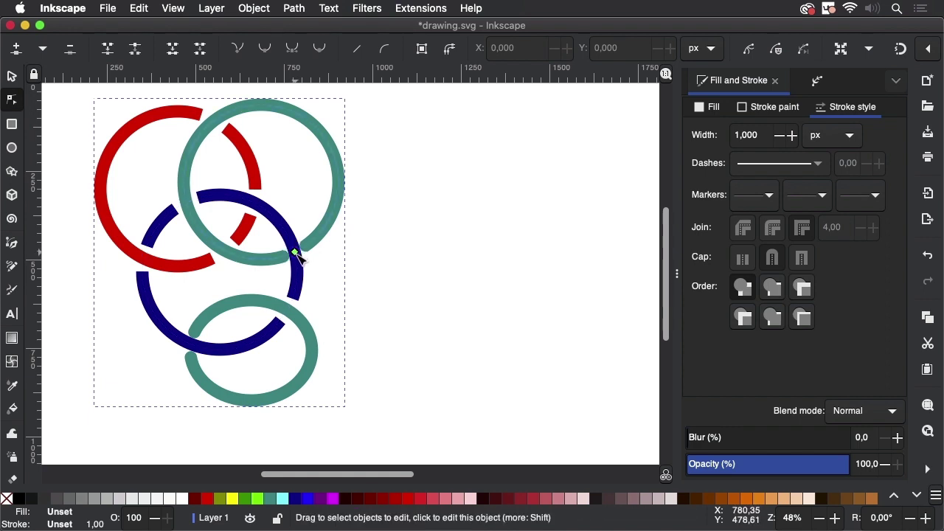
left_click(296, 253)
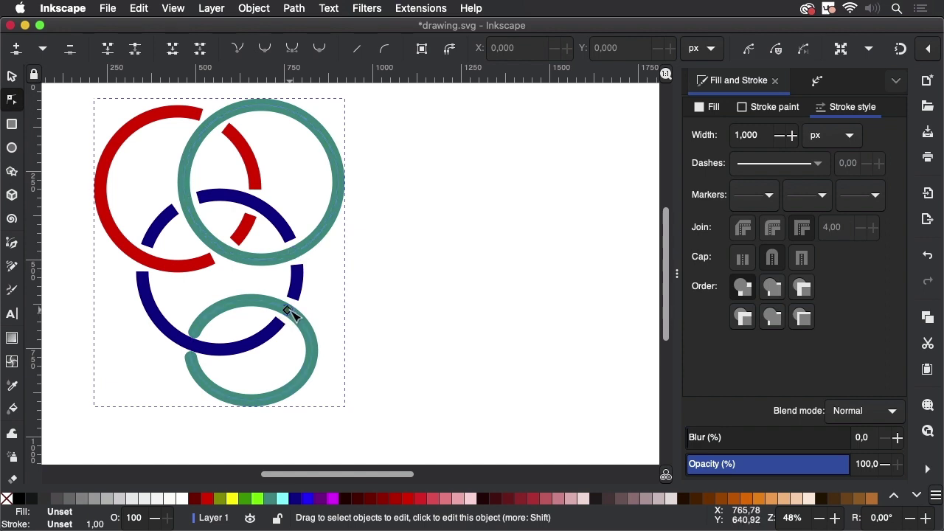
left_click(289, 311)
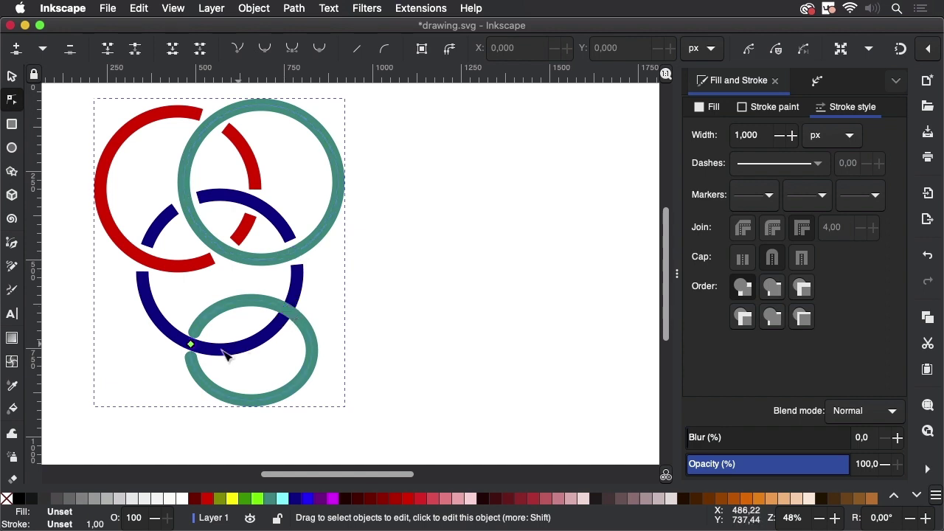
left_click(190, 344)
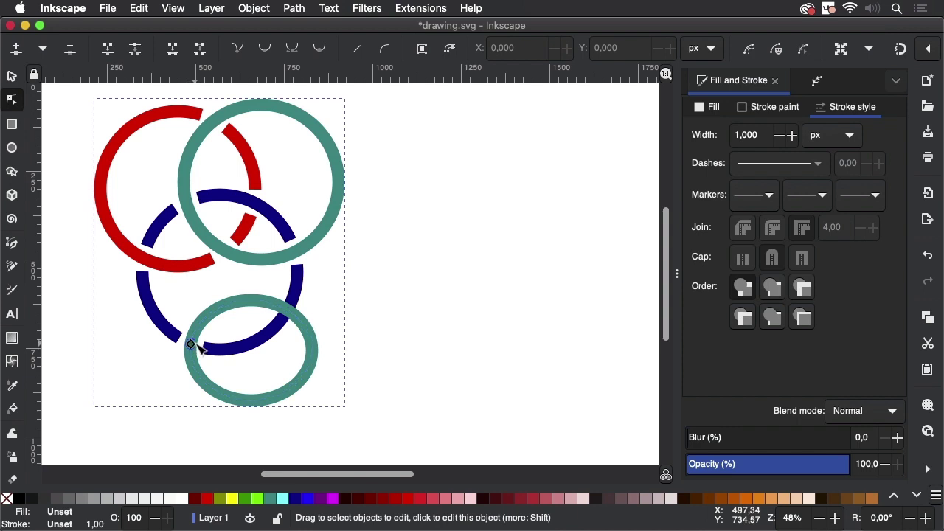
left_click(190, 344)
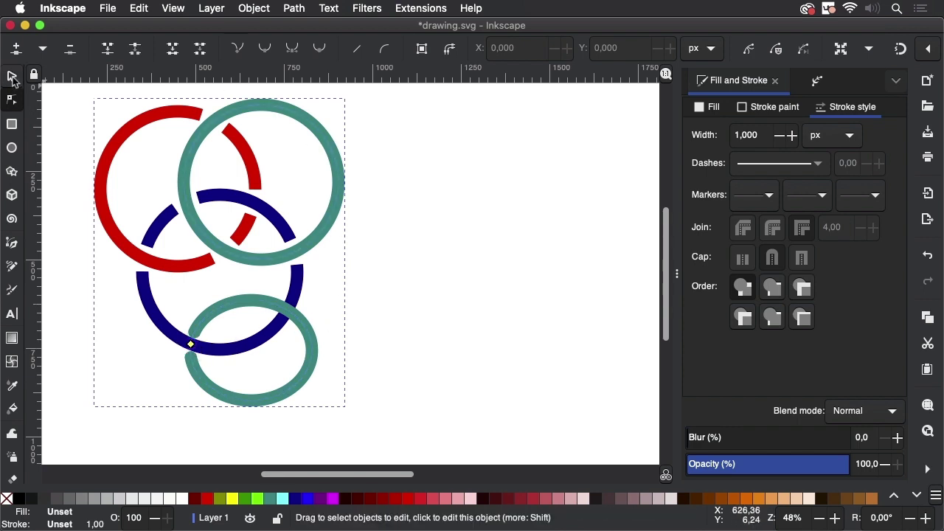
- Draw two overlapping teal squares to the right of the rings
left_click(12, 77)
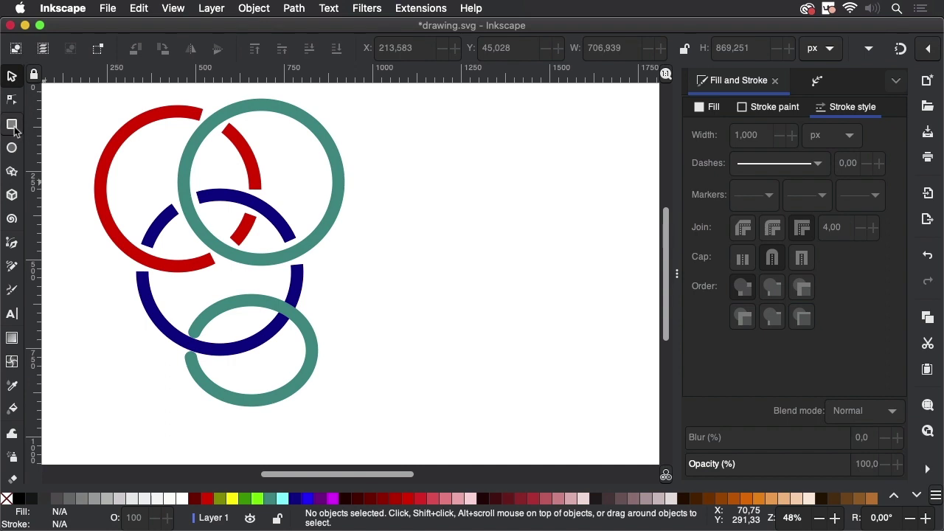
left_click(12, 125)
left_click_drag(398, 150, 534, 280)
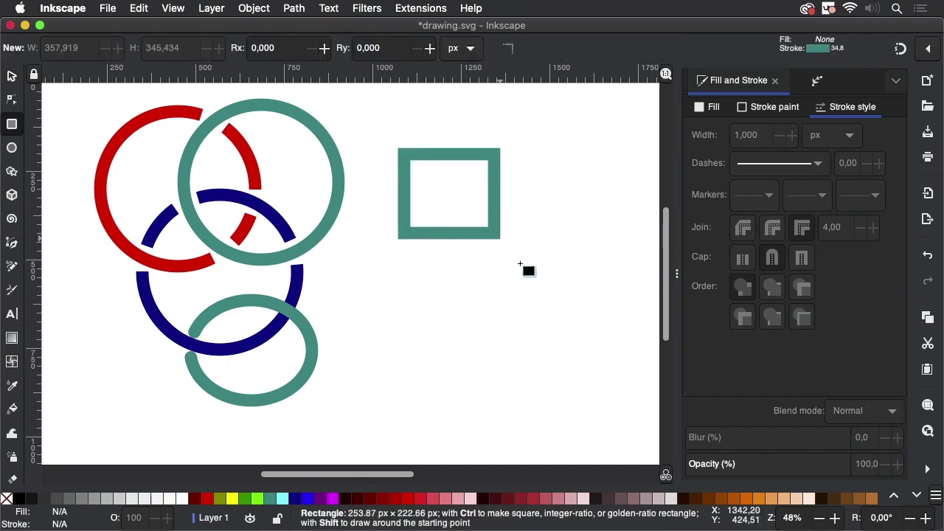
left_click_drag(614, 368, 455, 208)
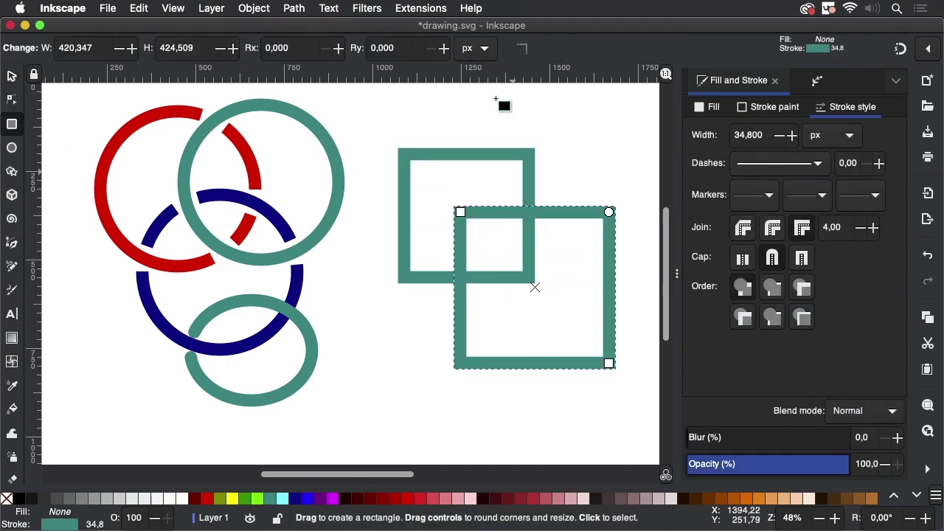
- Select both squares and group them with Ctrl+G
key("s")
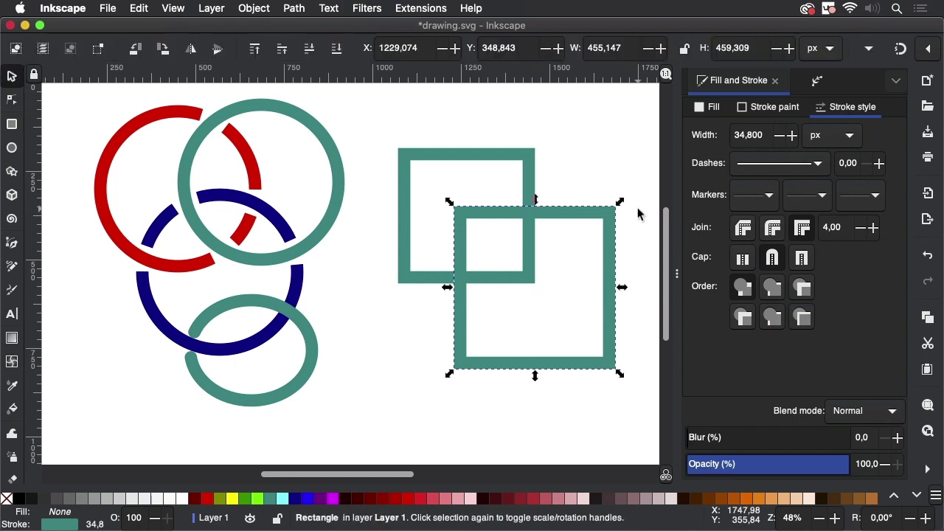
left_click_drag(385, 115, 643, 420)
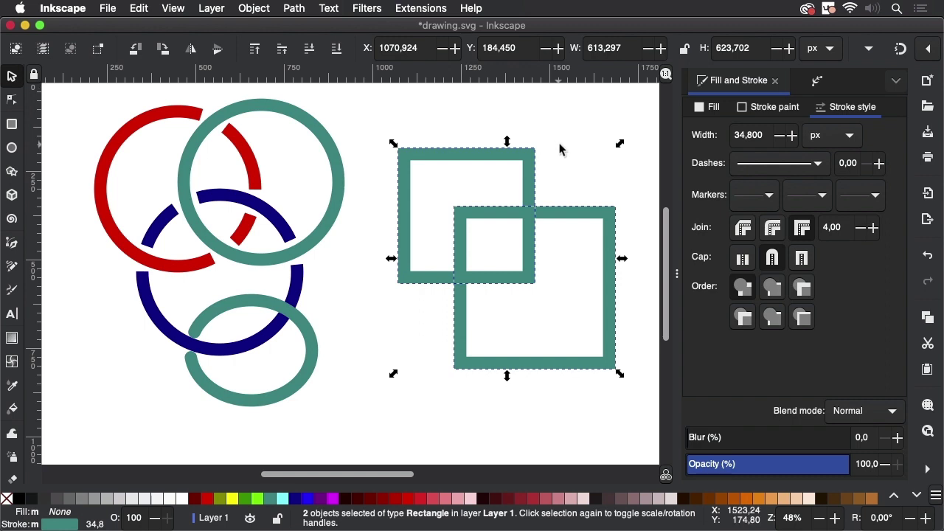
key("ctrl+g")
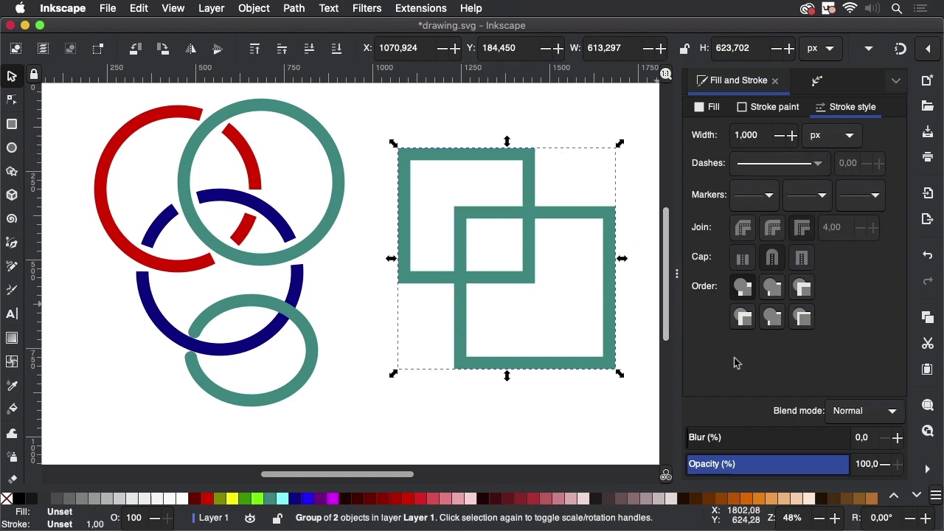
- Add a Knot path effect to the grouped teal squares from Path Effects
left_click(816, 83)
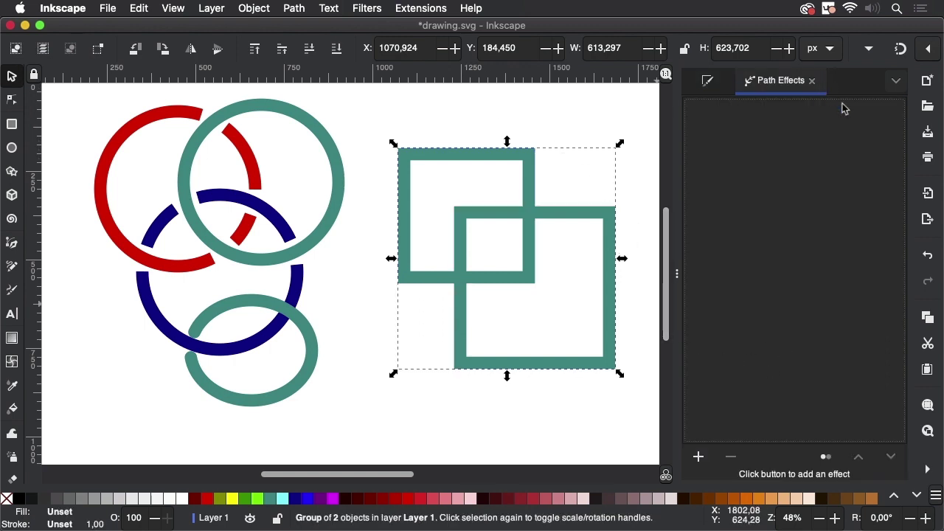
left_click(699, 456)
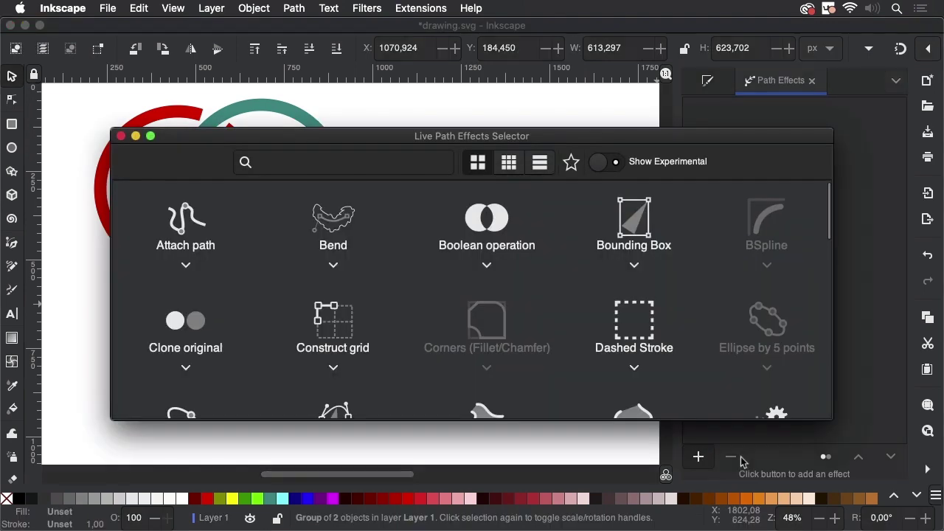
scroll(780, 367, "down", 3)
left_click(773, 411)
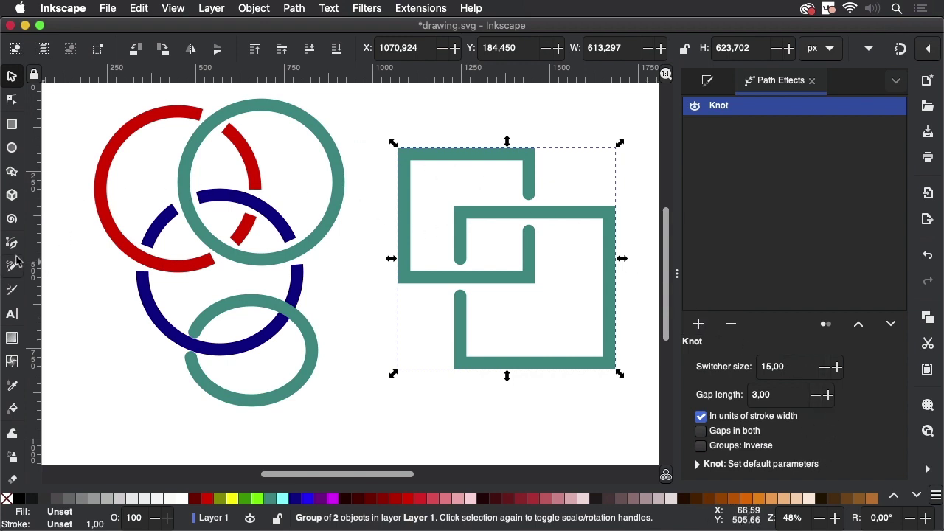
- Flip two crossings of the knotted squares with the Node tool, then deselect
left_click(13, 99)
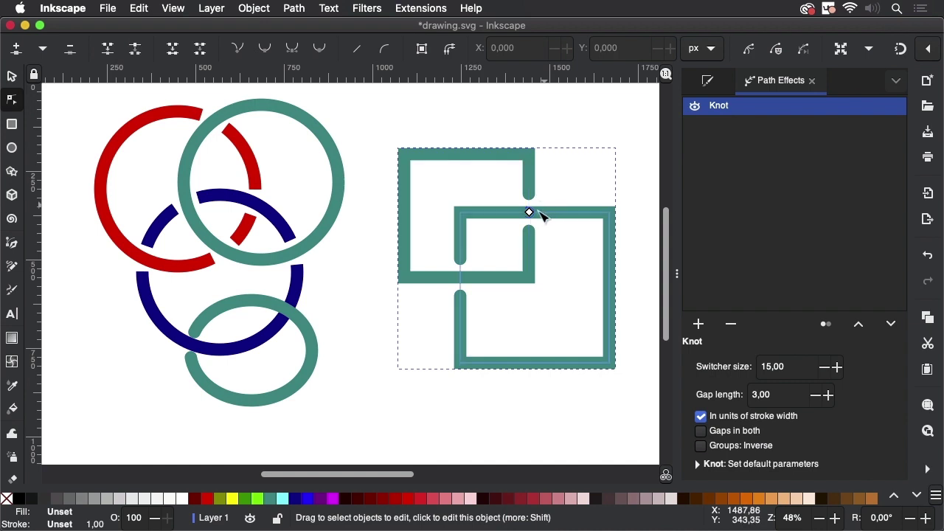
left_click(529, 213)
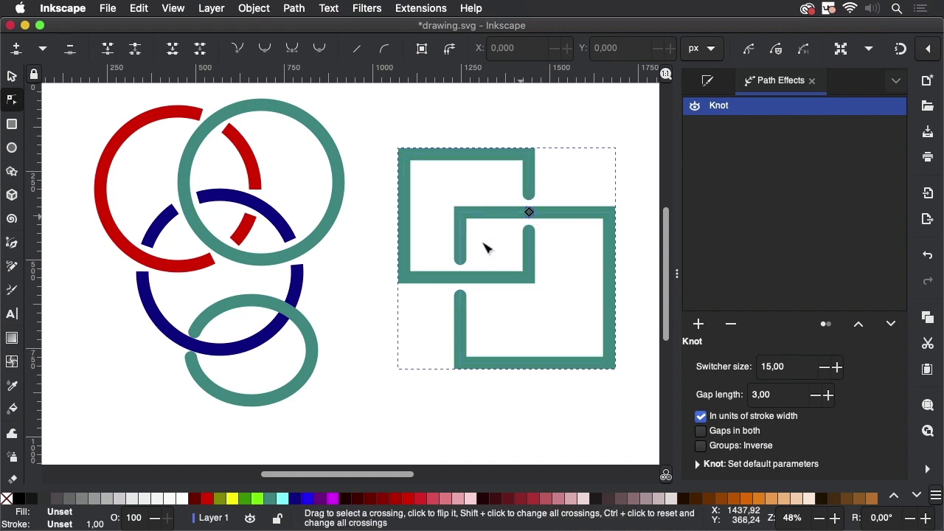
left_click(459, 278)
left_click(12, 77)
left_click(430, 108)
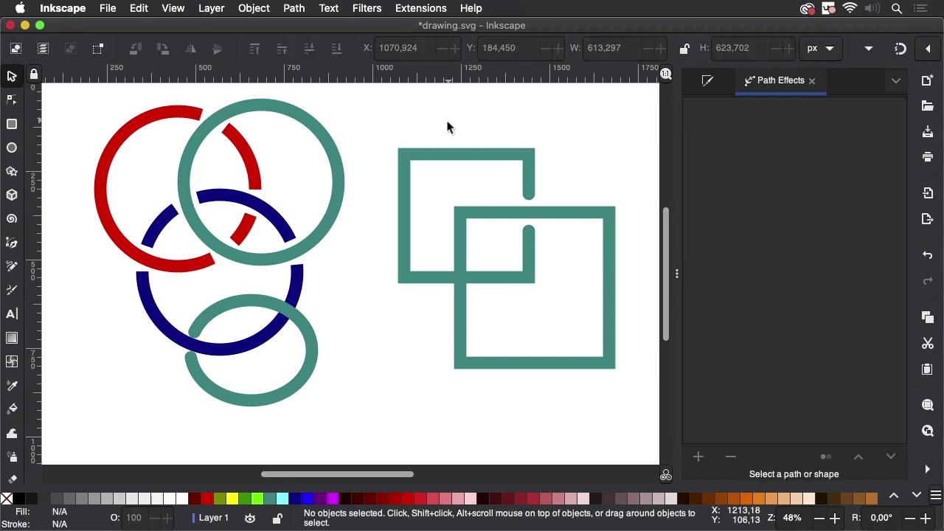
- Convert the knotted square group with Path > Object to Path, then reselect it
left_click(573, 215)
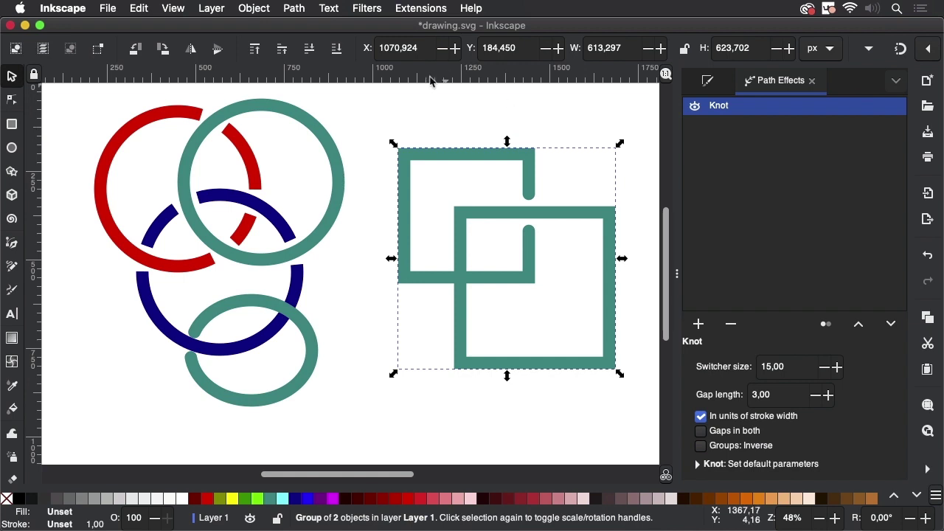
left_click(295, 8)
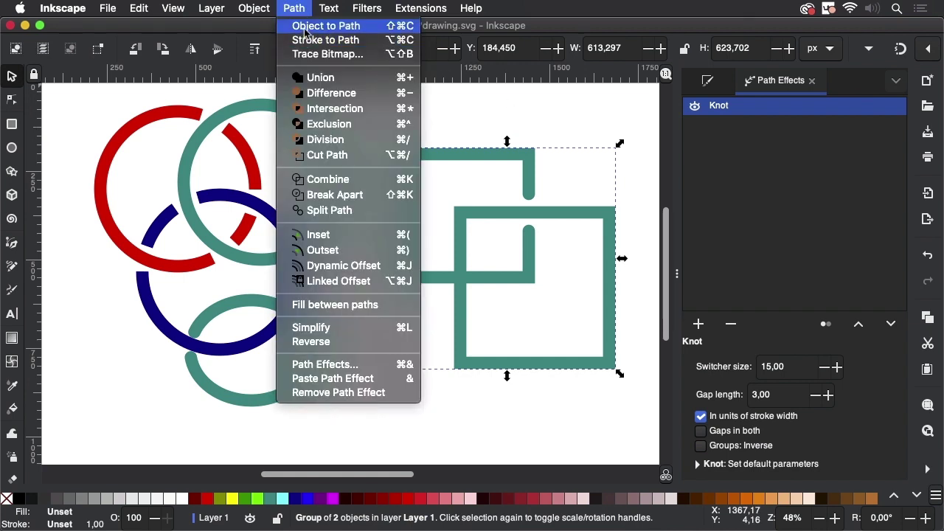
left_click(304, 28)
left_click(547, 123)
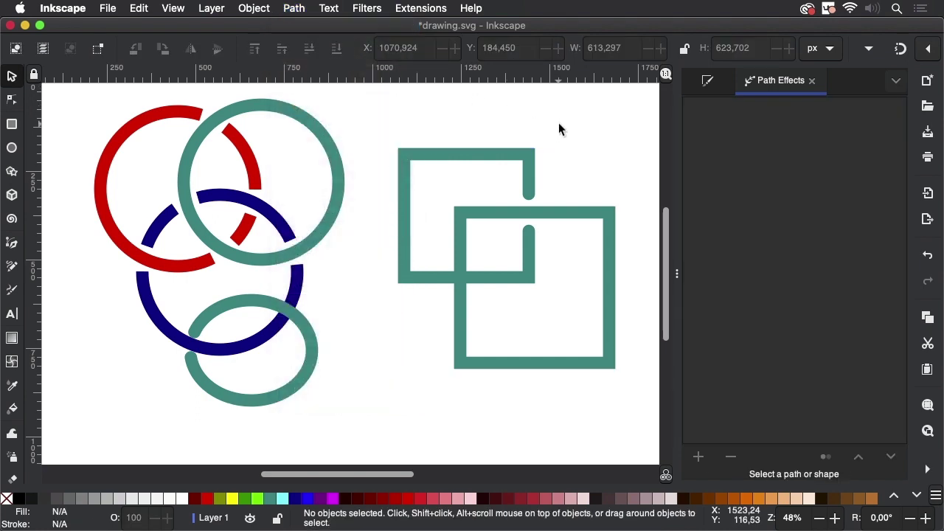
left_click(529, 174)
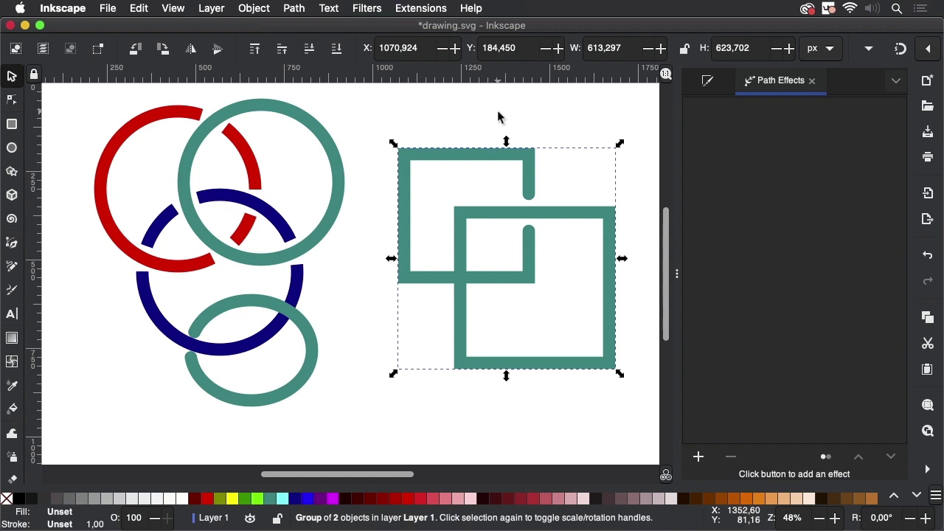
- Ungroup the squares with Shift+Ctrl+G and drag the upper square up and right
key("ctrl+shift+g")
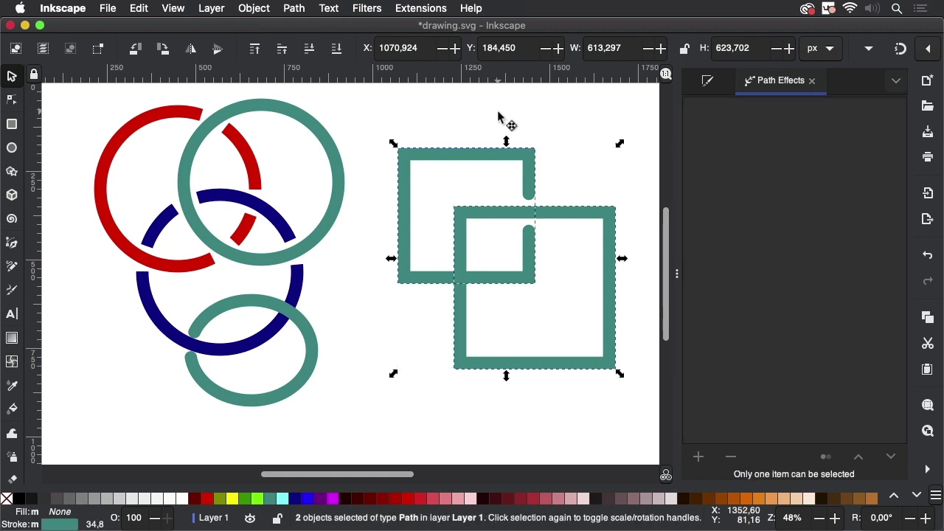
left_click(517, 122)
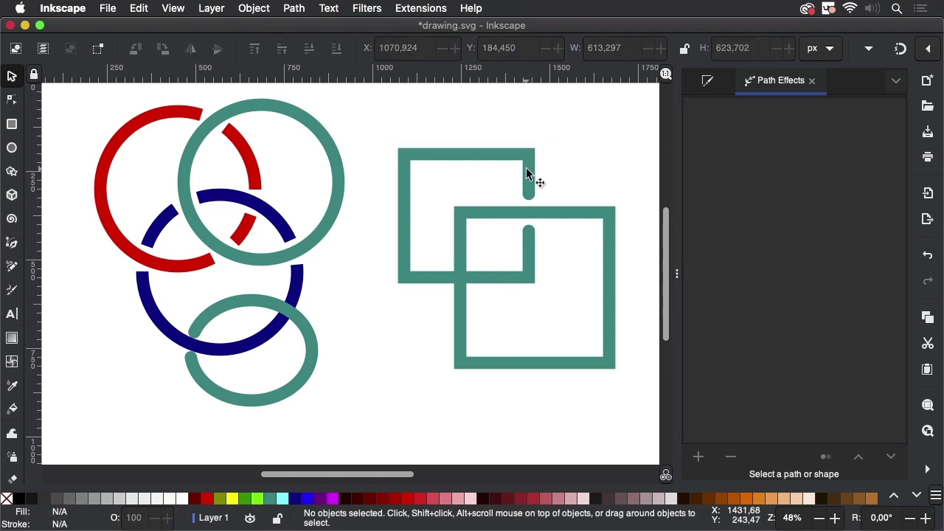
left_click(525, 168)
left_click_drag(528, 178, 502, 140)
key("ctrl+z")
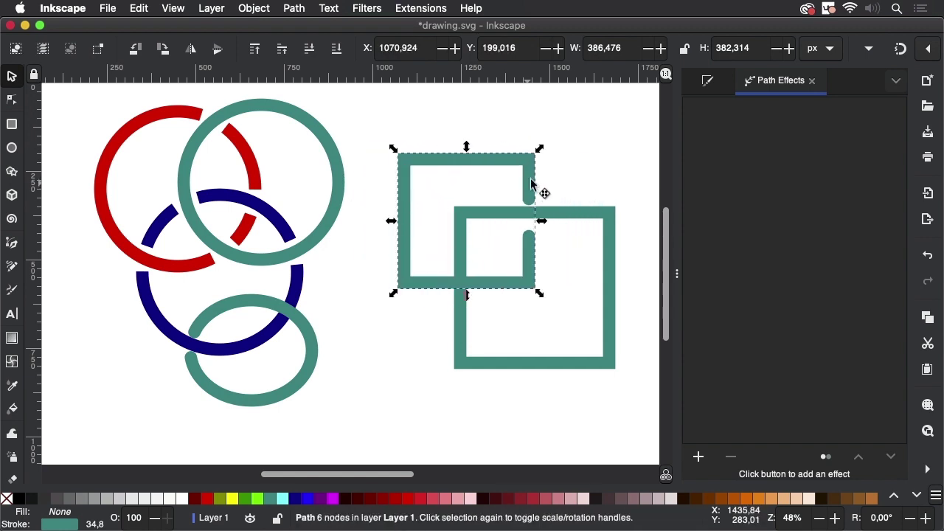
mouse_move(542, 190)
left_mouse_down()
mouse_move(560, 157)
mouse_move(557, 142)
left_mouse_up()
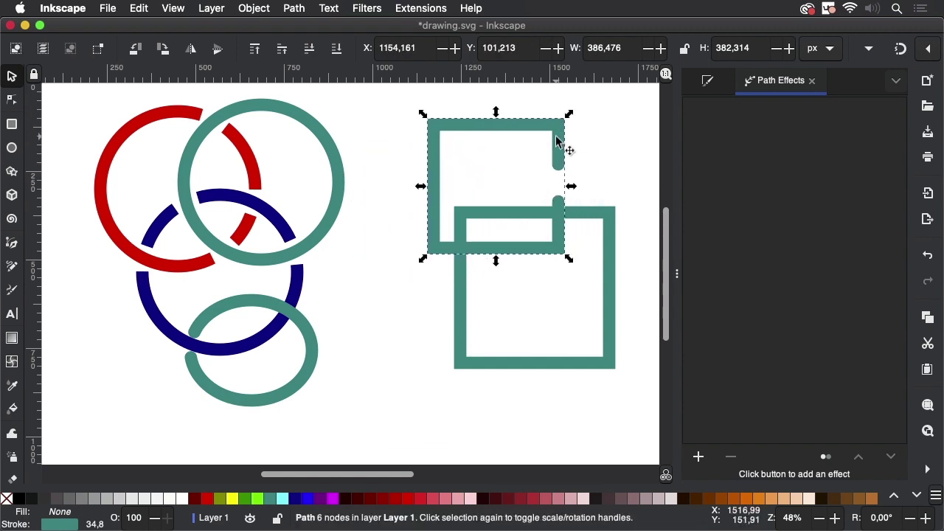